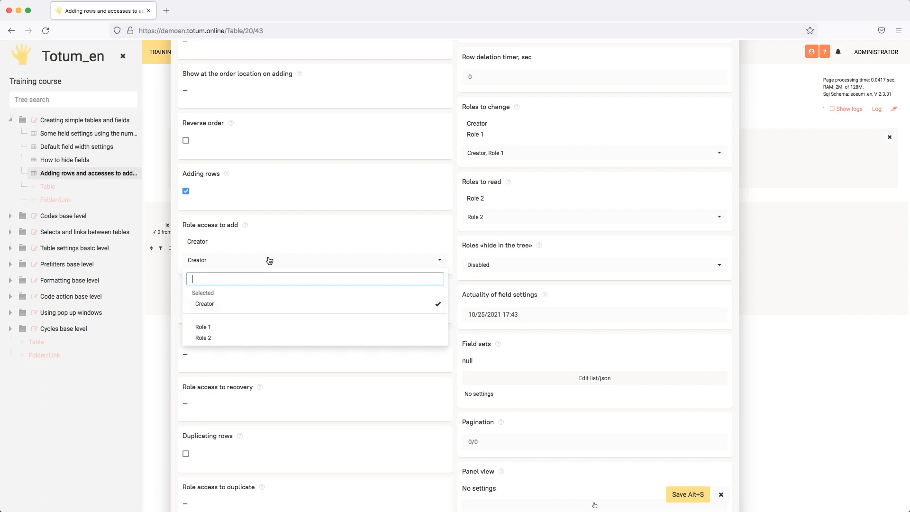
Keep Creator as the only role allowed to add rows
left_click(338, 233)
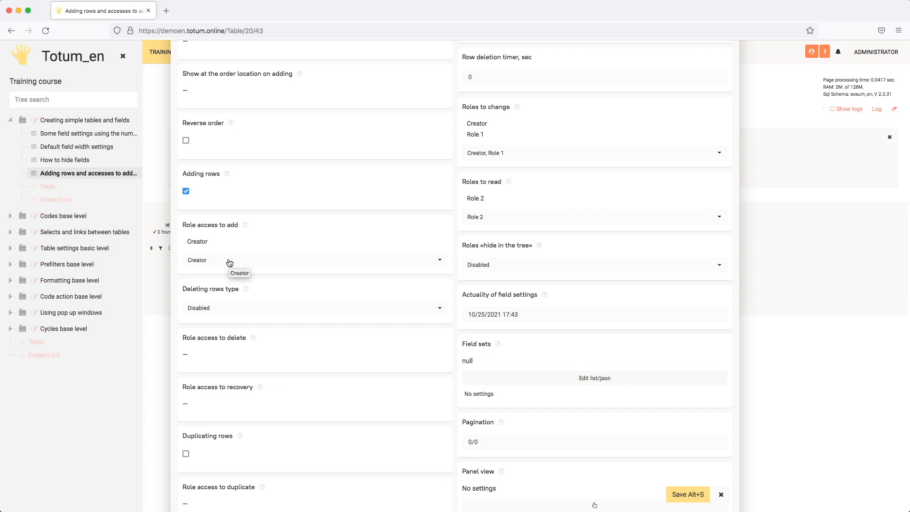
left_click(251, 263)
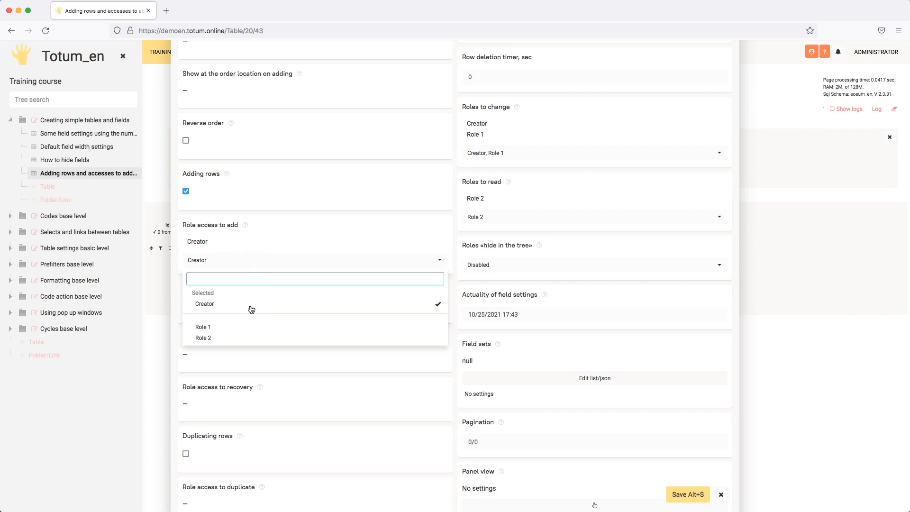
left_click(344, 228)
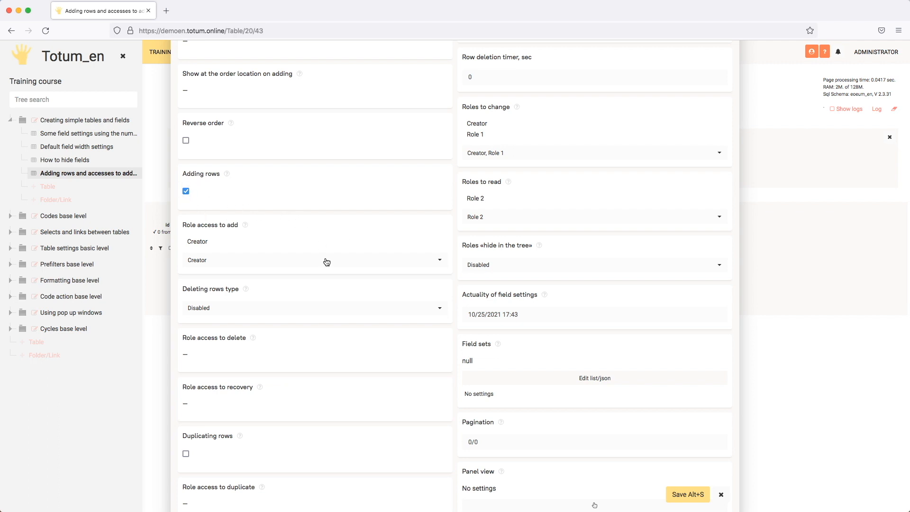
Set the row deletion type to Hide, leaving delete-access roles unchanged
left_click(241, 311)
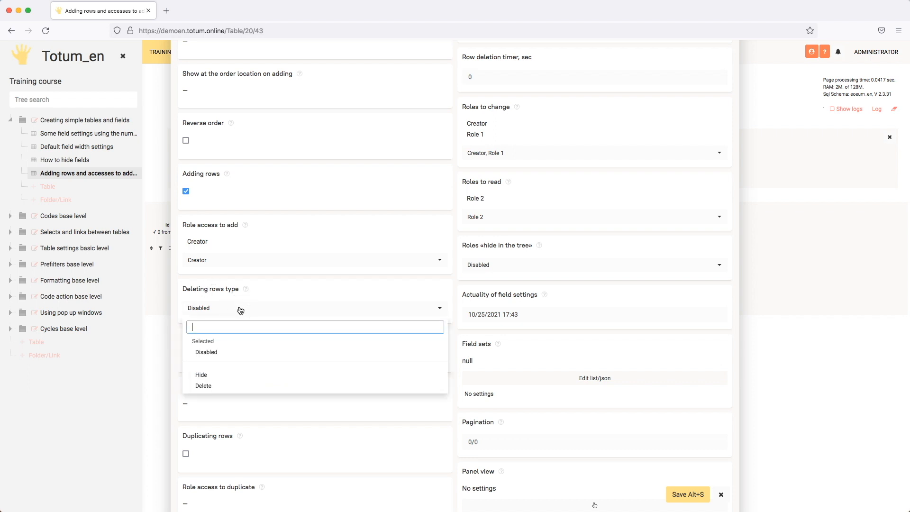
left_click(211, 387)
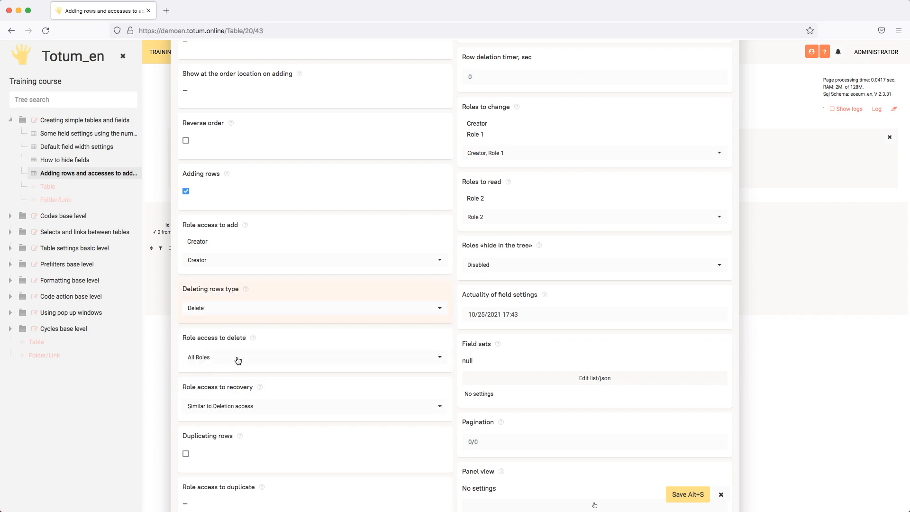
left_click(241, 358)
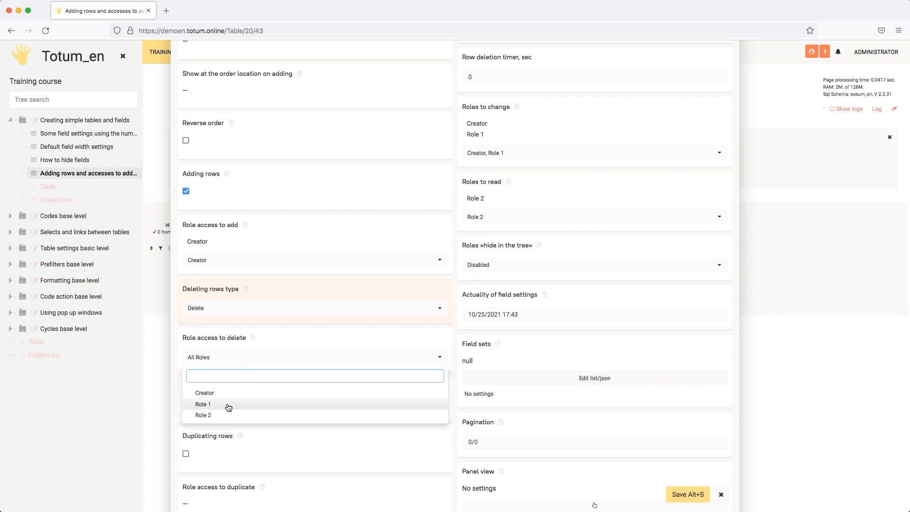
left_click(286, 337)
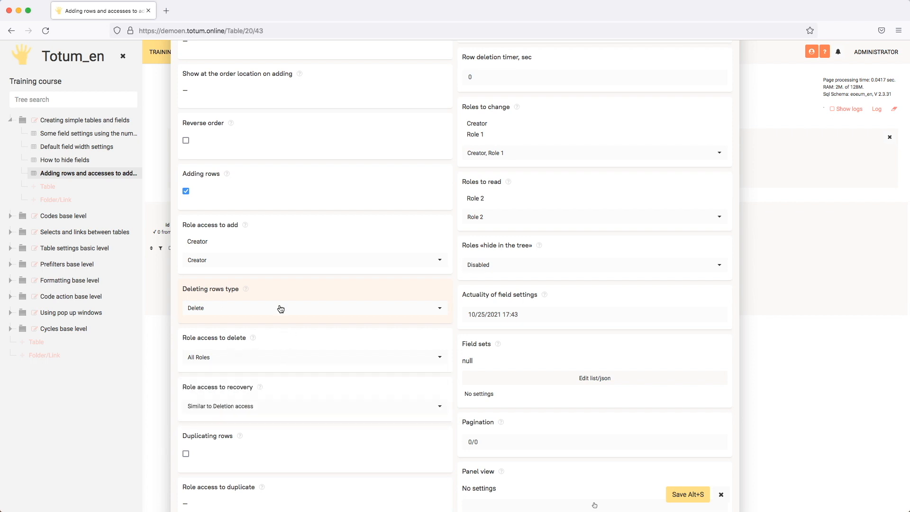
left_click(285, 309)
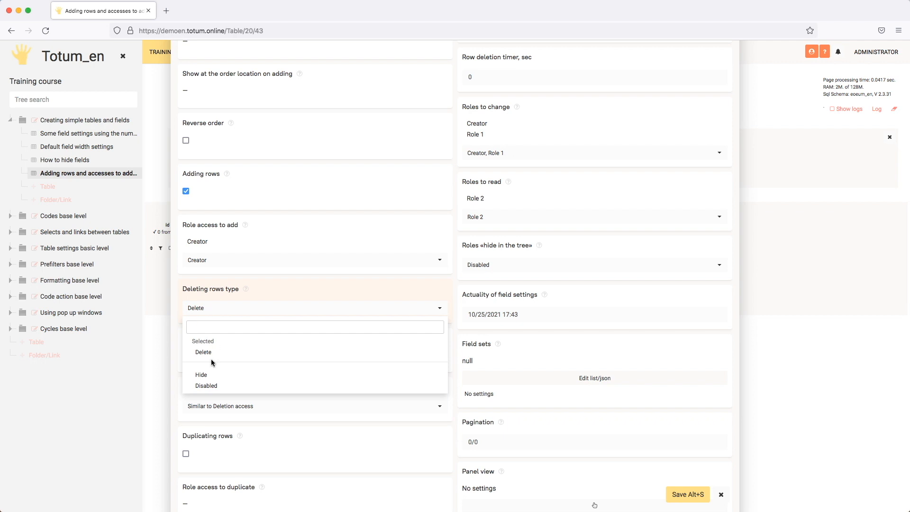
left_click(201, 374)
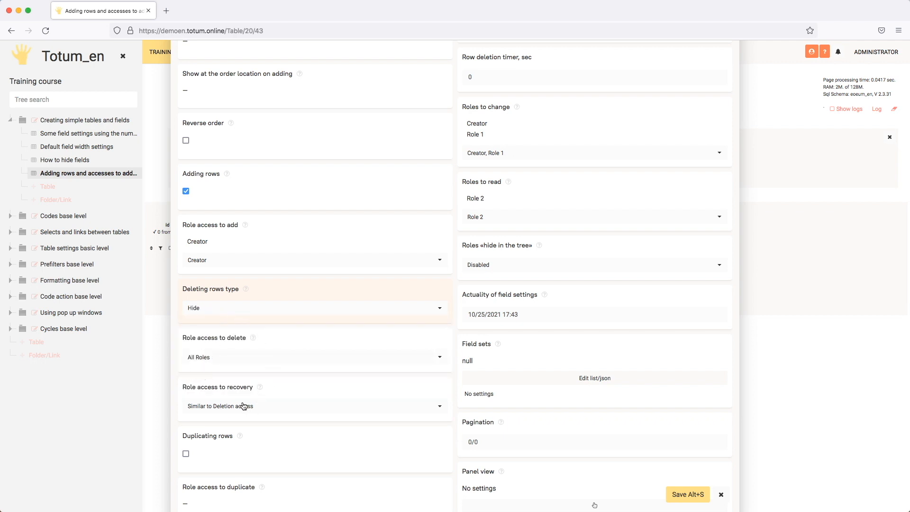
Leave the recovery roles unchanged and save the table settings
left_click(280, 408)
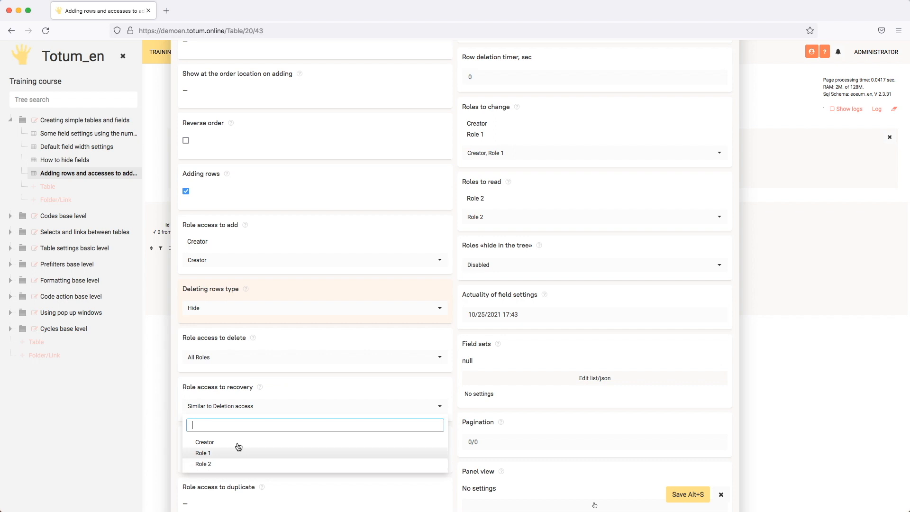
left_click(301, 386)
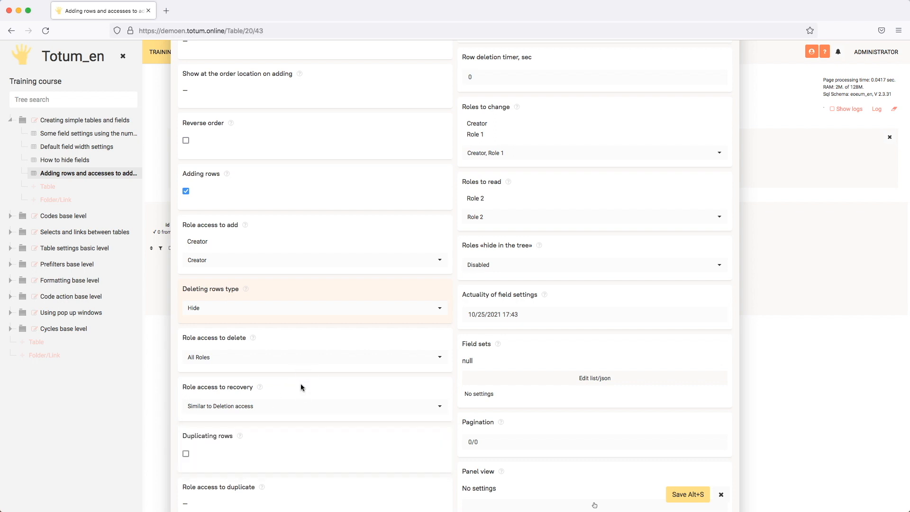
left_click(687, 494)
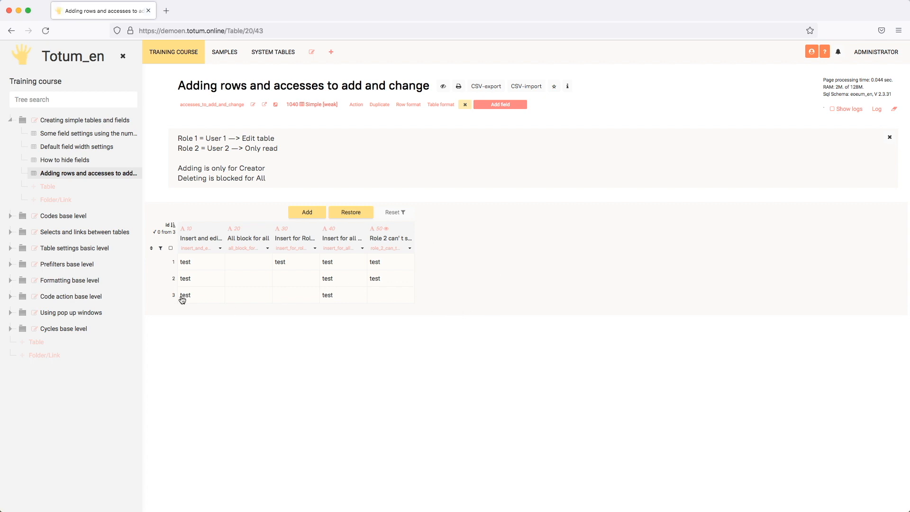
Hide row 3 from its row menu, leaving rows 1 and 2 visible
left_click(159, 297)
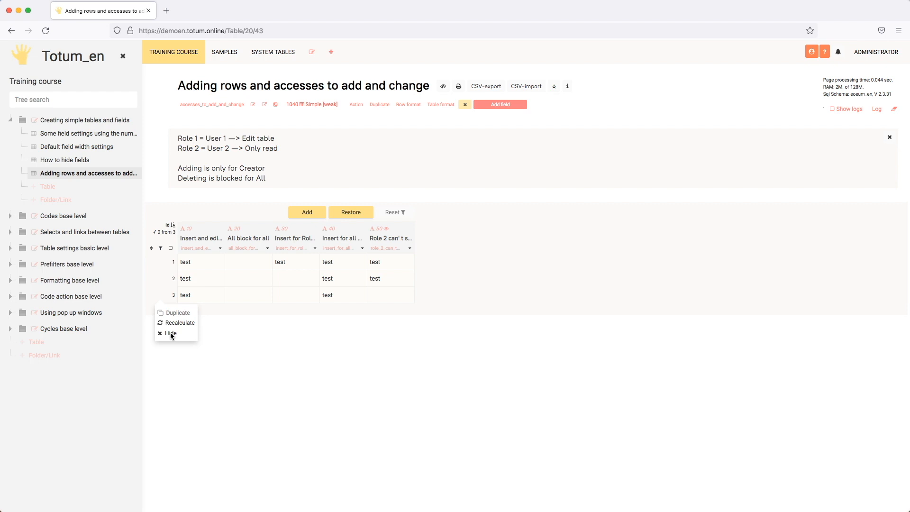
left_click(170, 333)
left_click(542, 118)
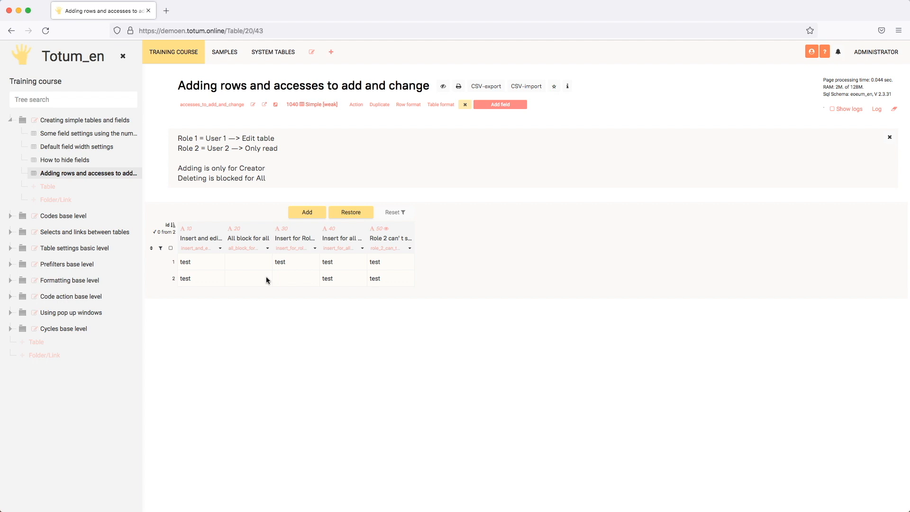
left_click(203, 280)
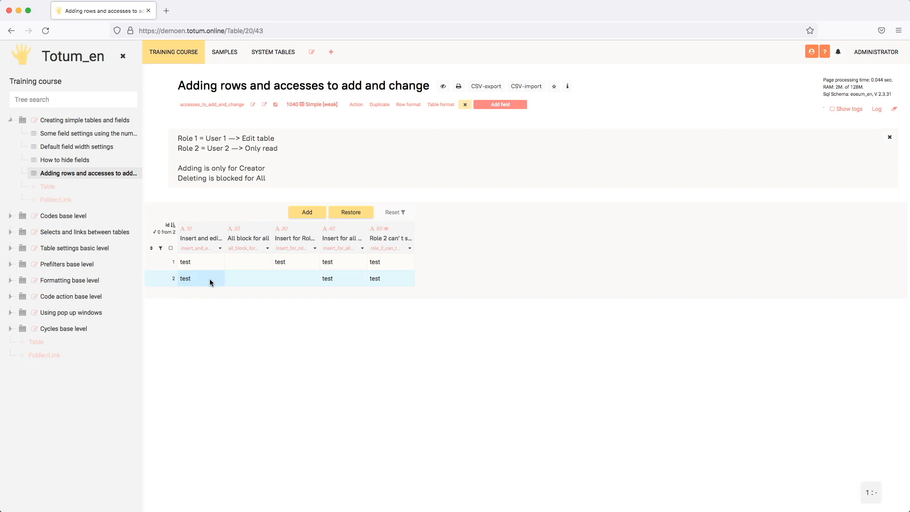
left_click(210, 279)
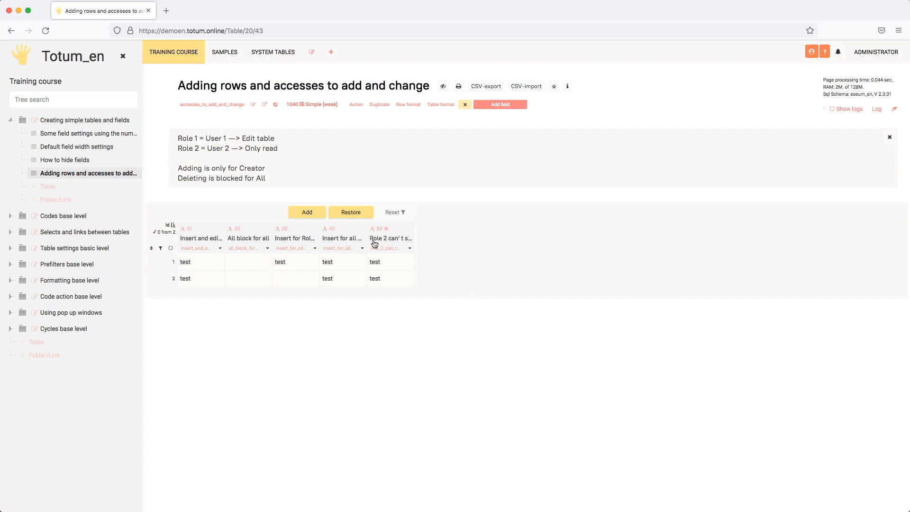
Restore hidden row 3 so the table again lists three rows
left_click(358, 221)
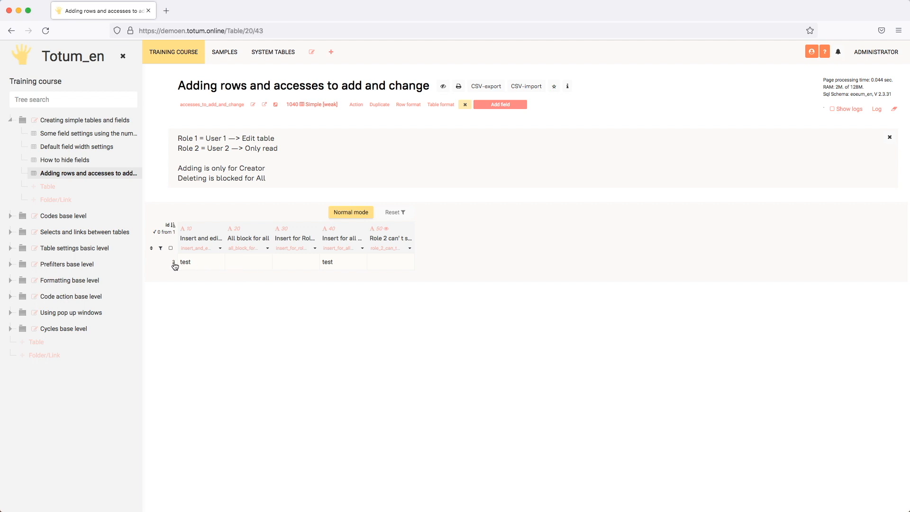
left_click(160, 263)
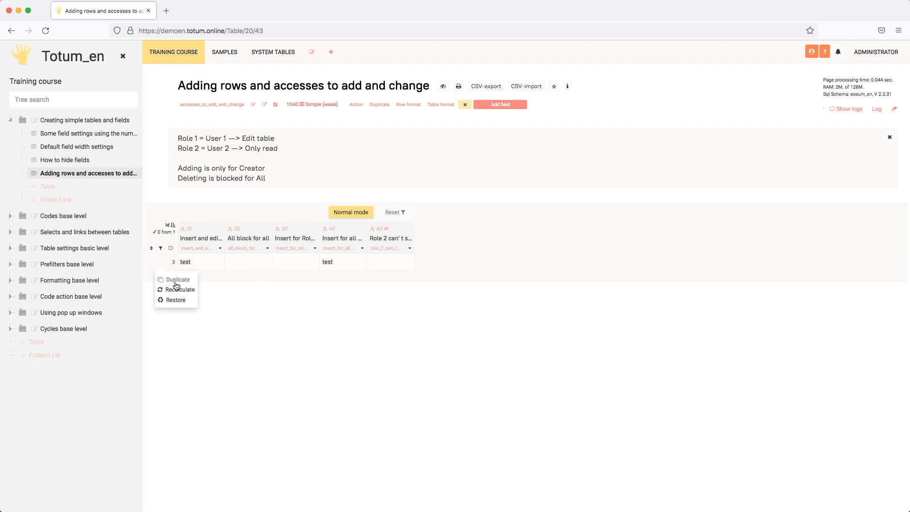
left_click(175, 301)
left_click(538, 117)
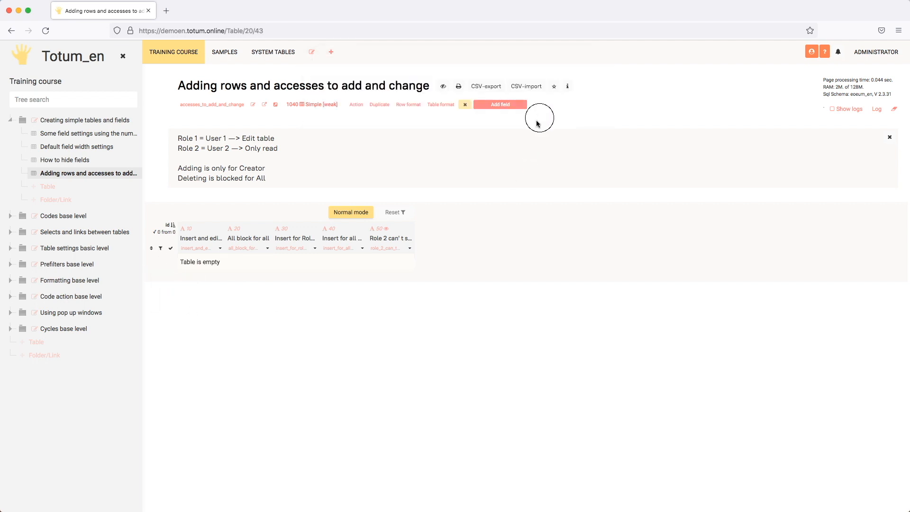
left_click(351, 212)
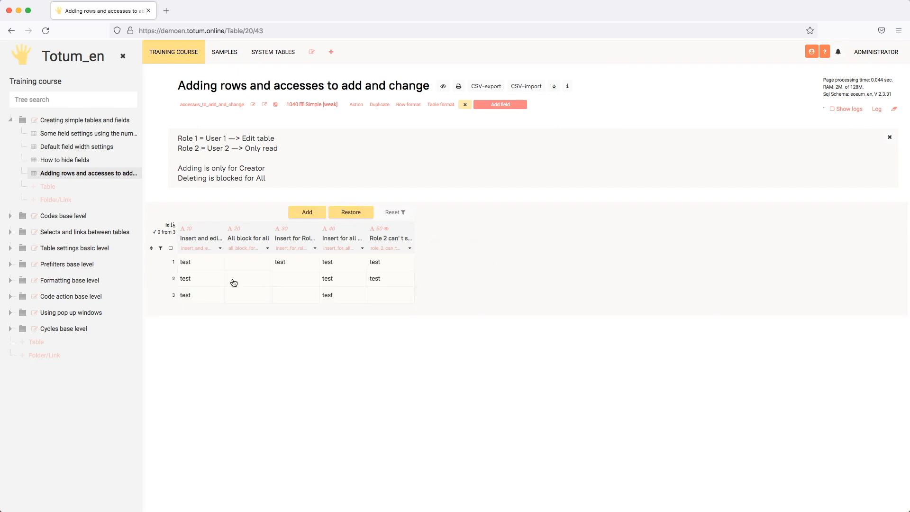
Open the settings of the 'Adding rows and accesses to add and change' table
left_click(210, 296)
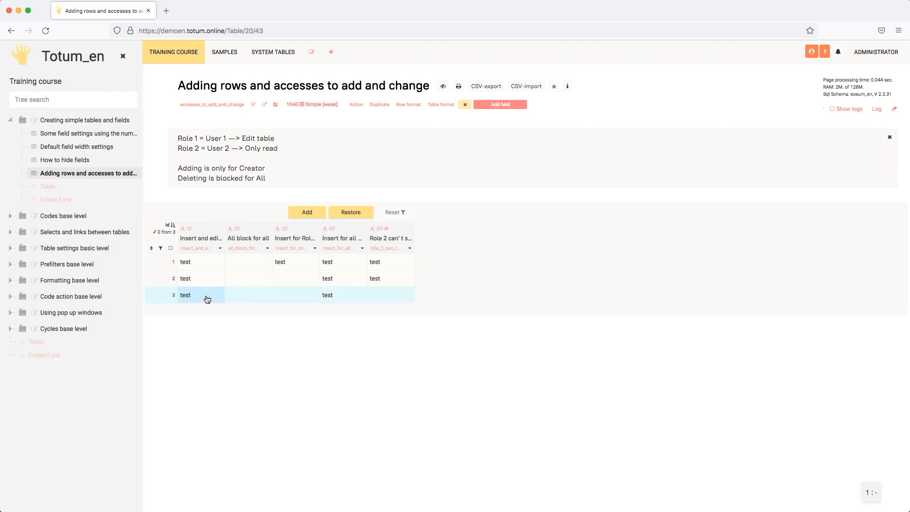
left_click(194, 298)
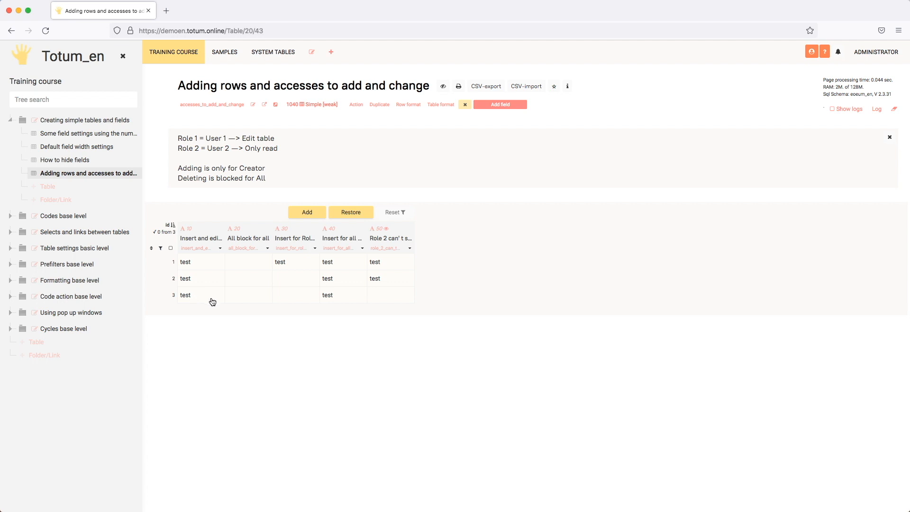
left_click(253, 104)
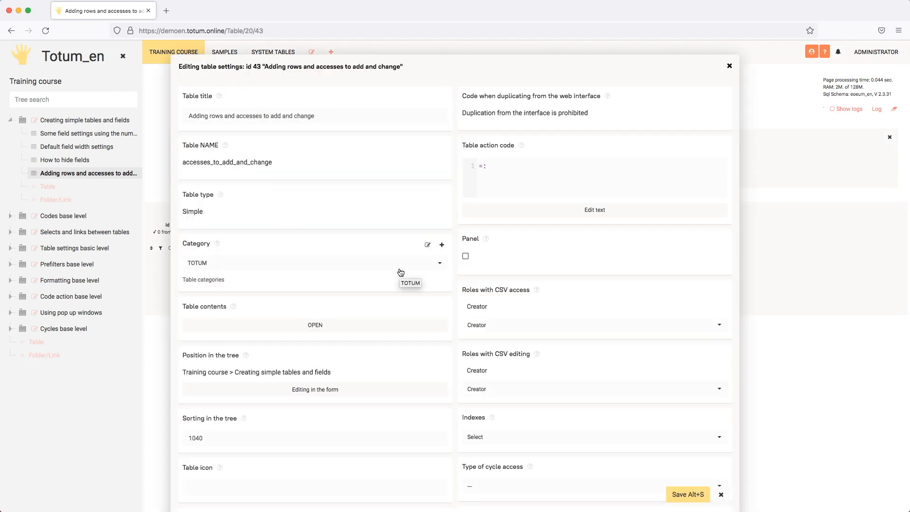
Enable Duplicating rows with role access left as All Roles, and save
scroll(401, 272, "down", 15)
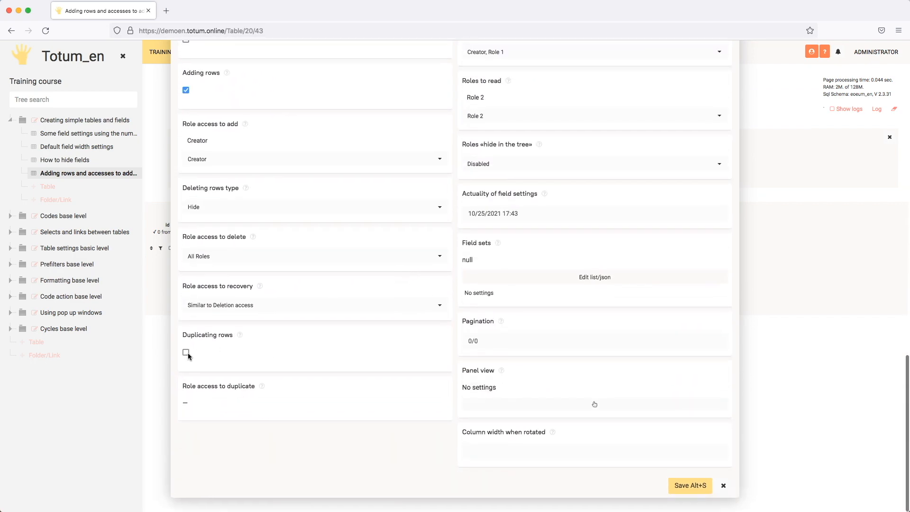
left_click(187, 353)
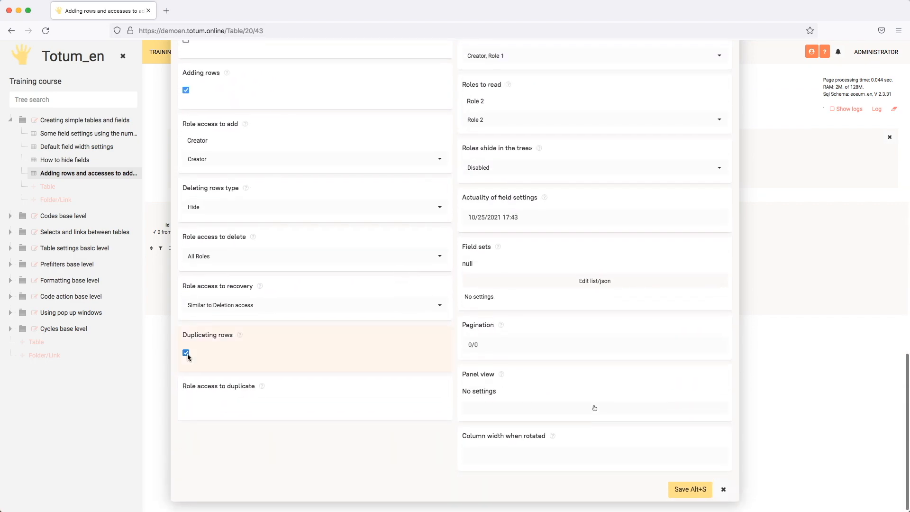
left_click(283, 407)
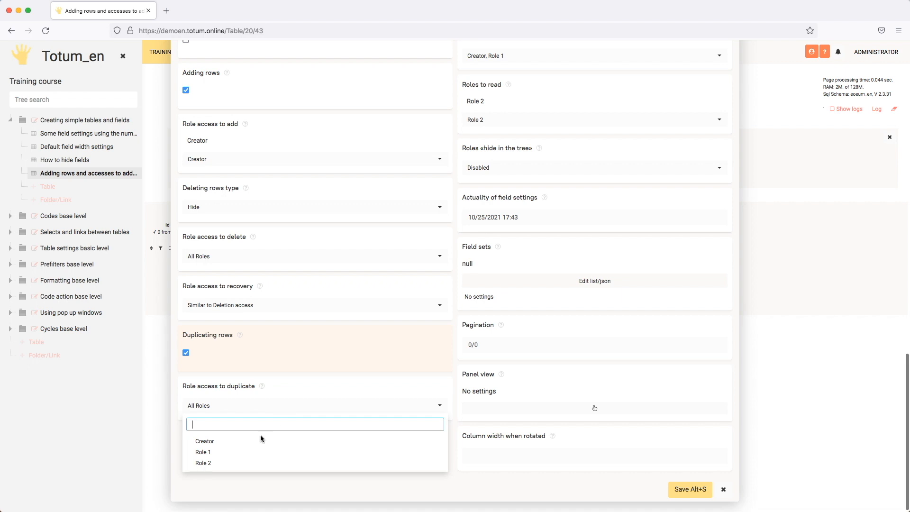
left_click(318, 385)
left_click(678, 488)
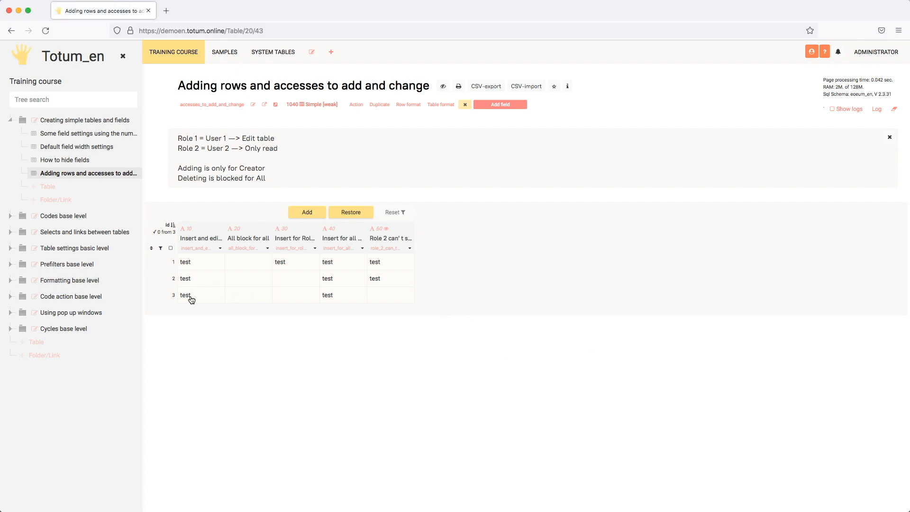
Duplicate row 3 from its row menu and confirm duplicating 1 row
left_click(170, 295)
left_click(171, 295)
left_click(160, 296)
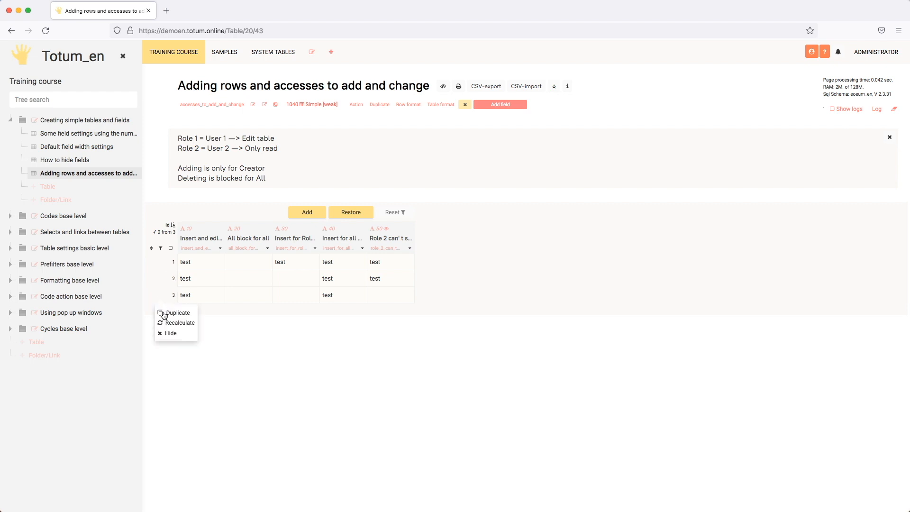
left_click(163, 314)
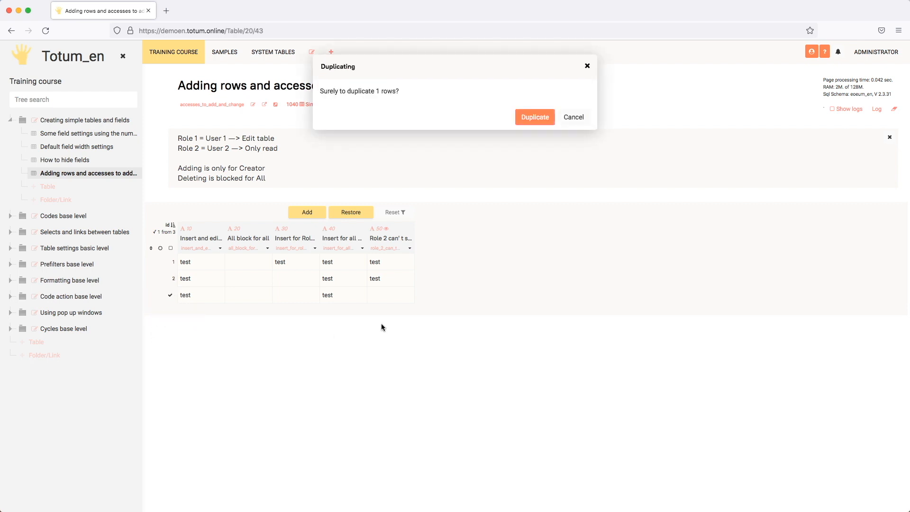
left_click(536, 116)
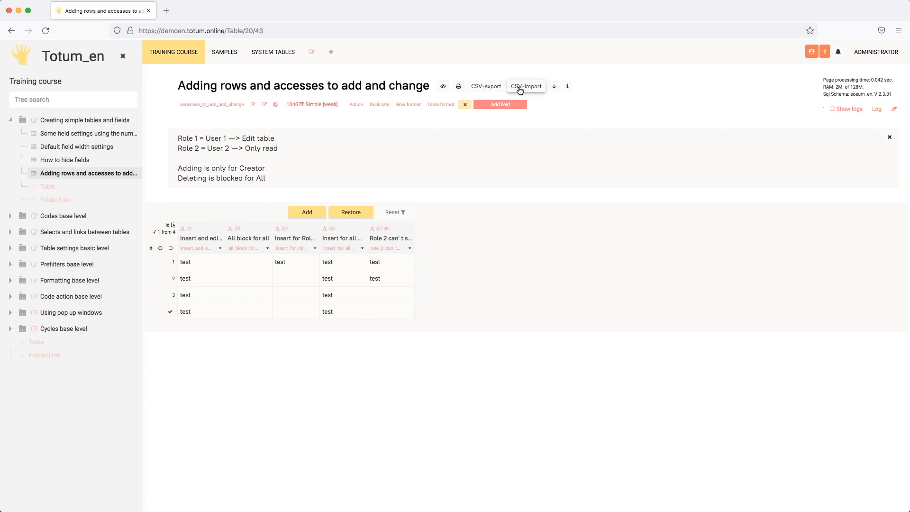
left_click(253, 104)
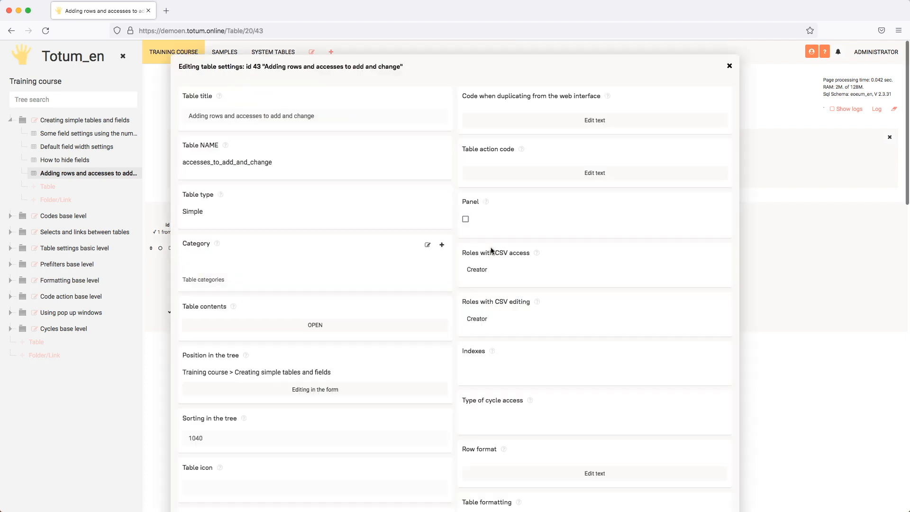
scroll(597, 232, "down", 2)
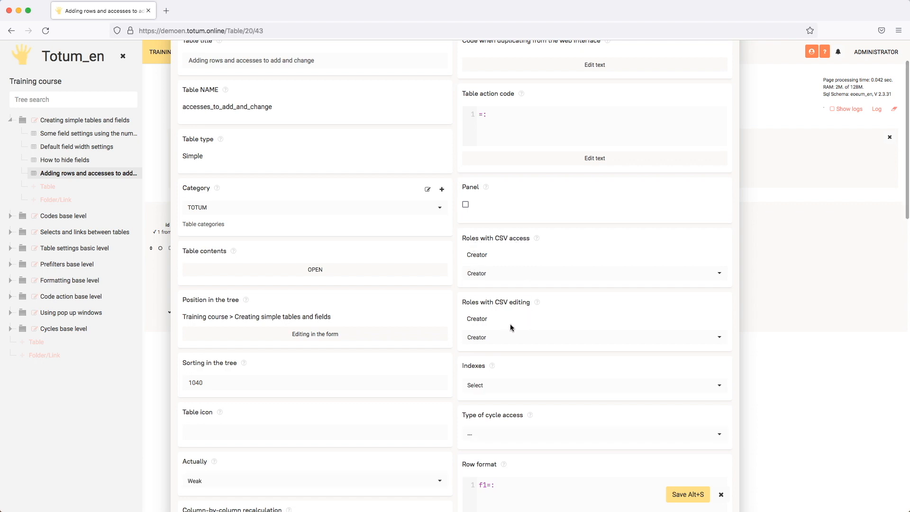
left_click(537, 339)
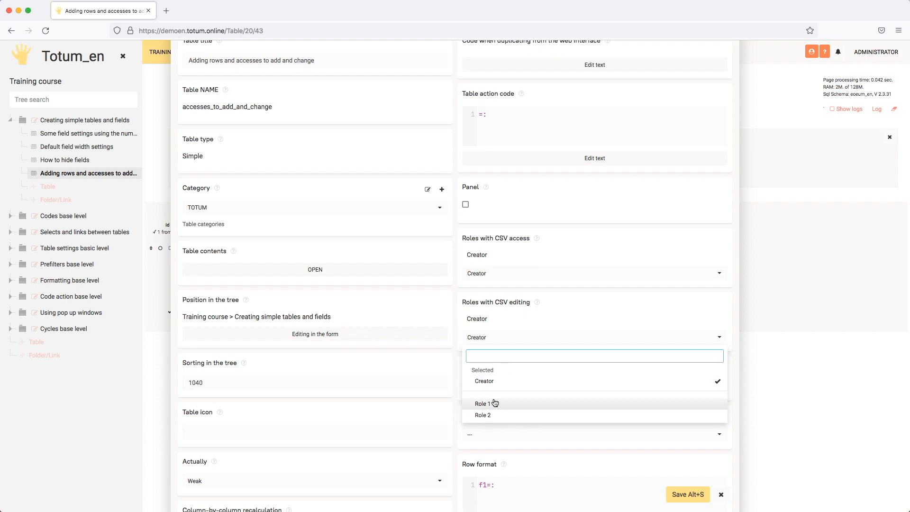
left_click(580, 303)
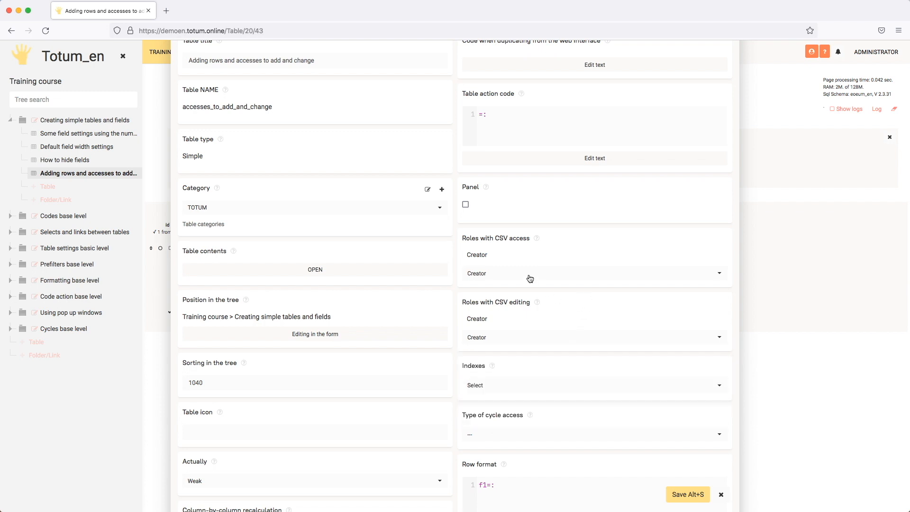
left_click(538, 273)
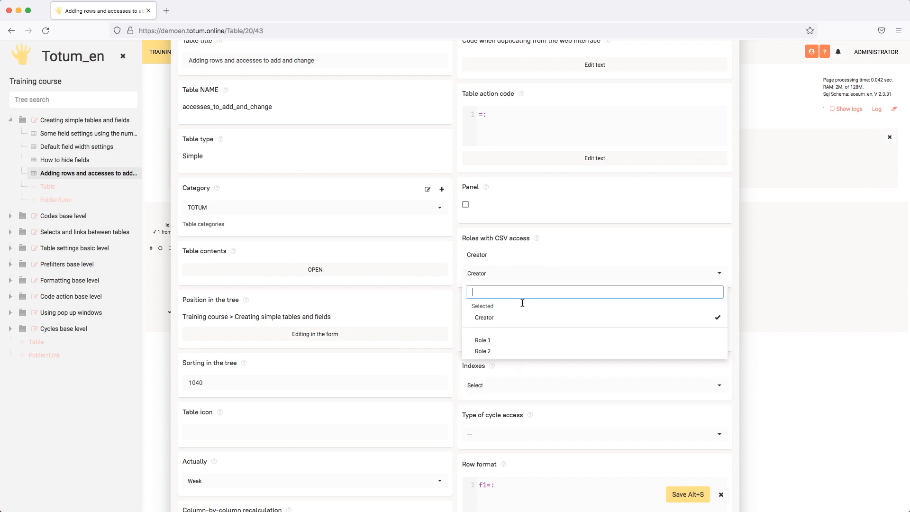
left_click(566, 246)
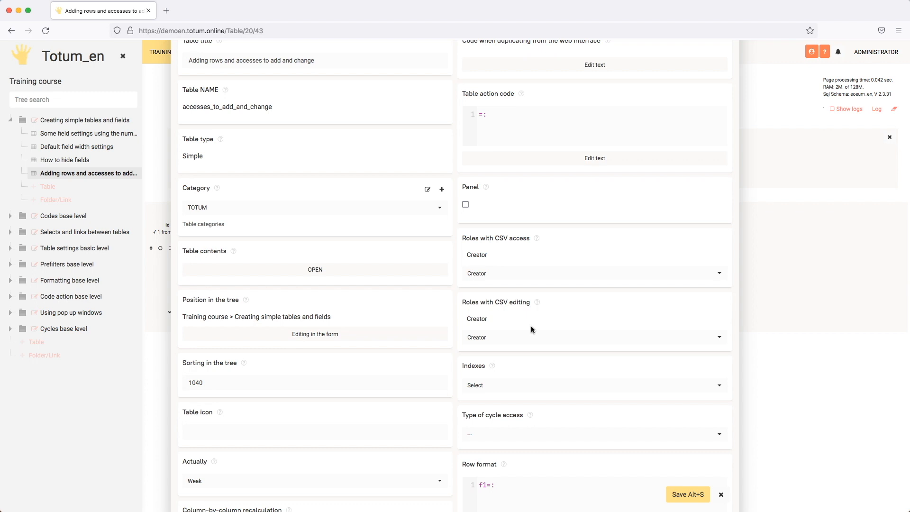
left_click(721, 495)
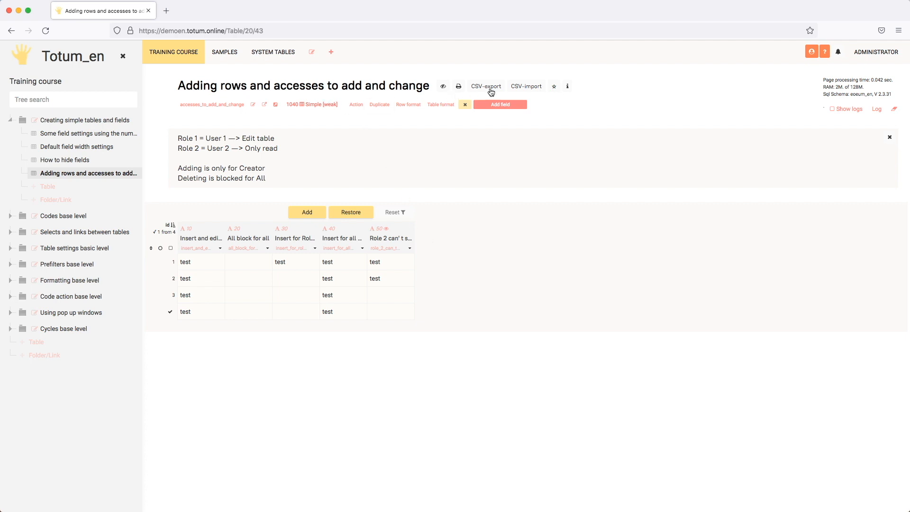
left_click(519, 86)
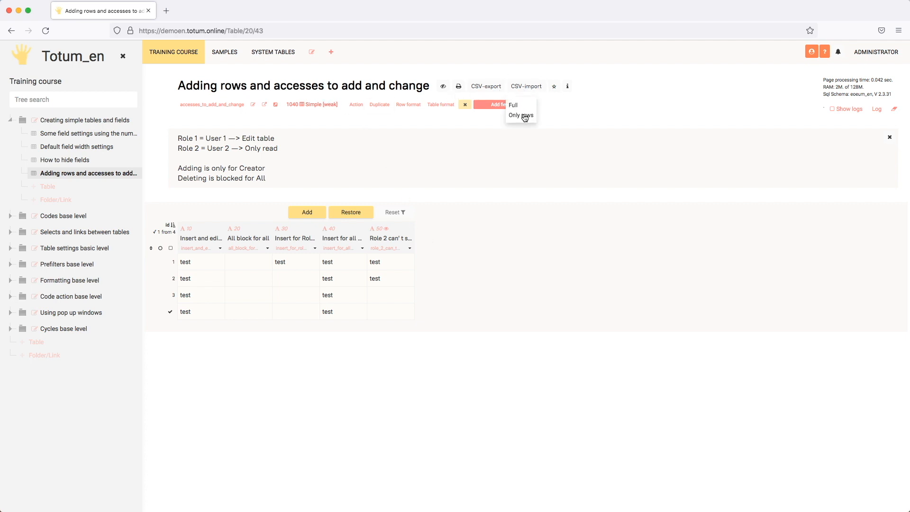
left_click(425, 189)
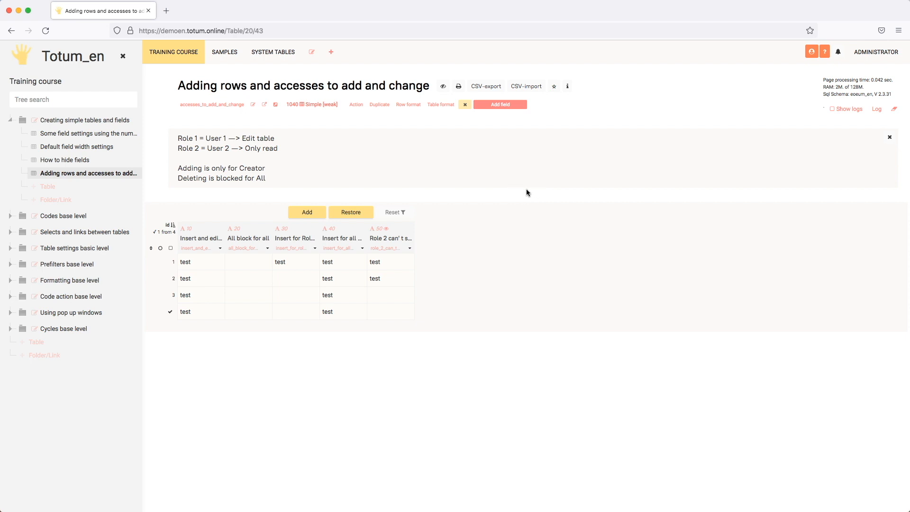